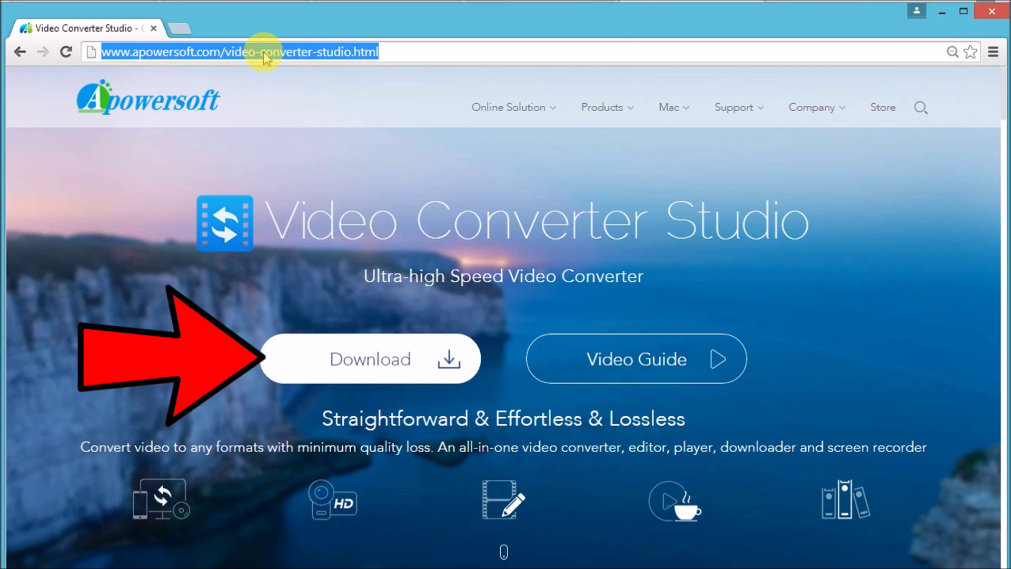
# Download the Video Converter Studio installer from the Apowersoft product page.
pyautogui.click(338, 366)
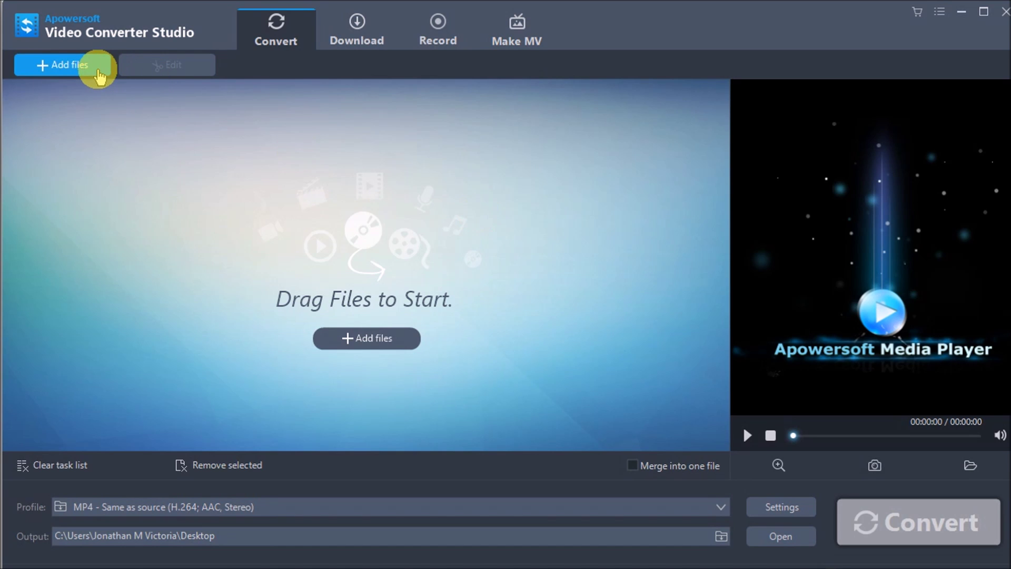
# Add the song 01 Gold.mp3 to the conversion list.
pyautogui.click(97, 74)
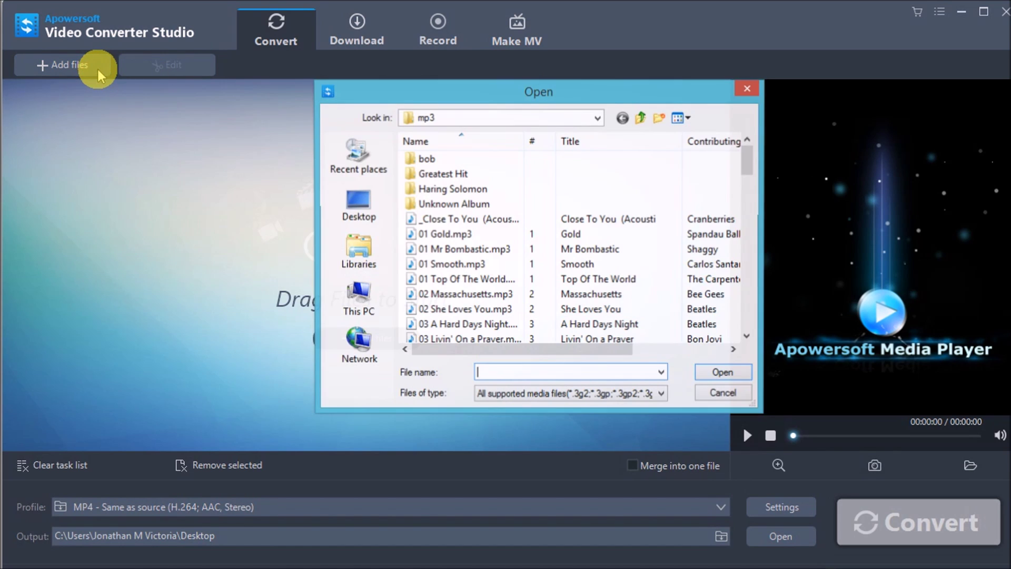
pyautogui.click(445, 234)
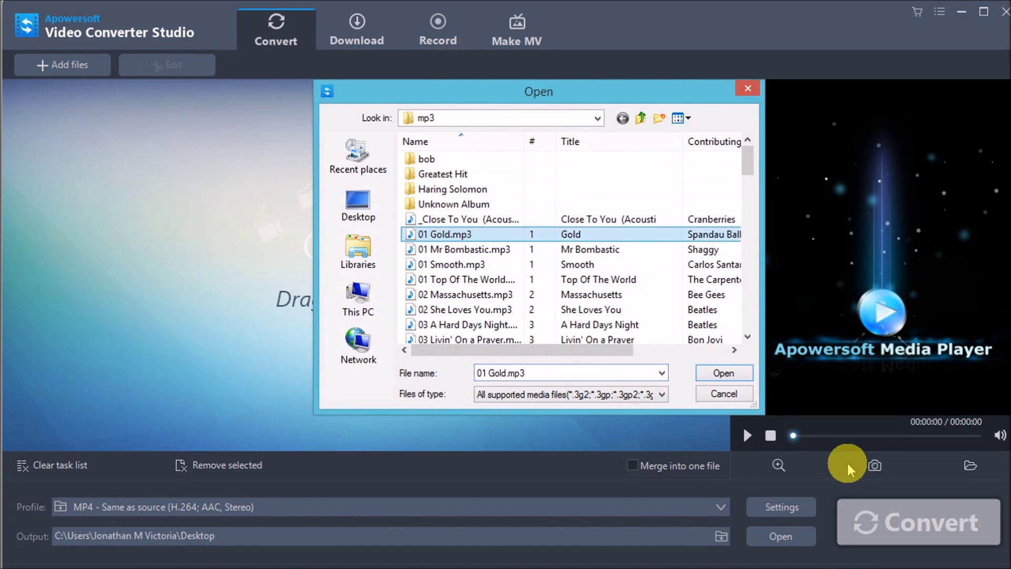
pyautogui.click(723, 372)
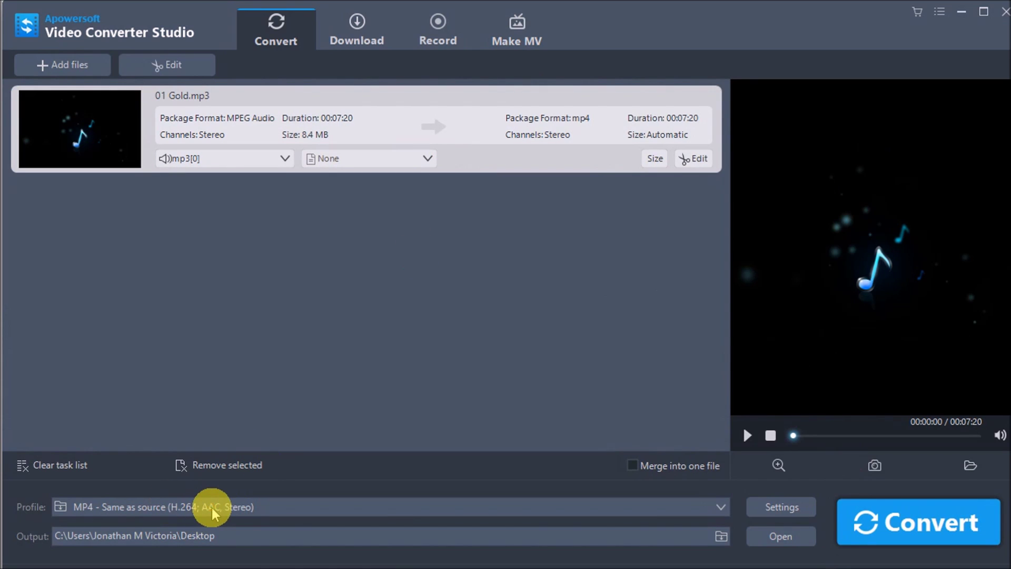
# Convert it with the WMA - High (320Kbps) audio profile and dismiss the finished notice.
pyautogui.click(213, 509)
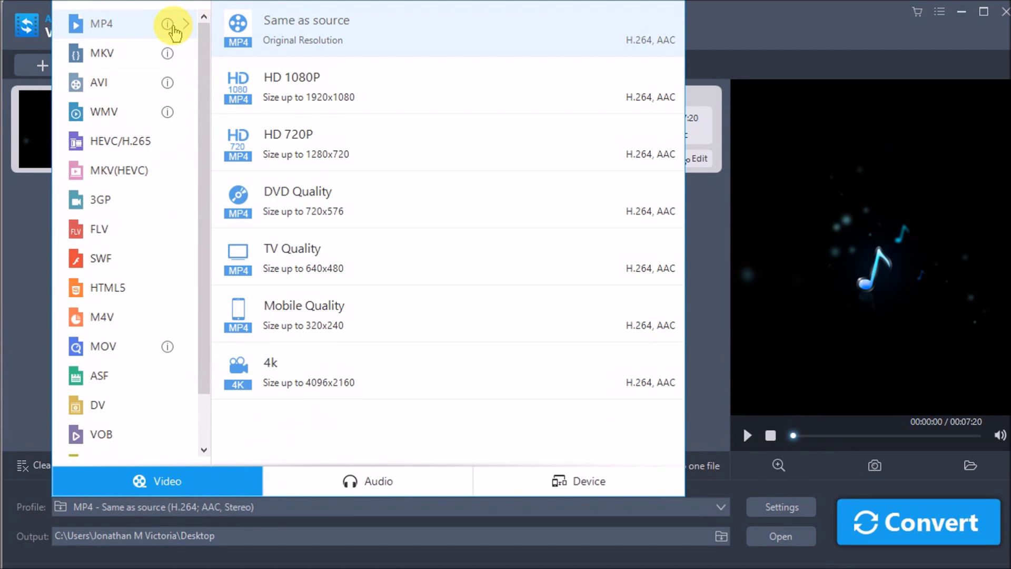
pyautogui.click(335, 491)
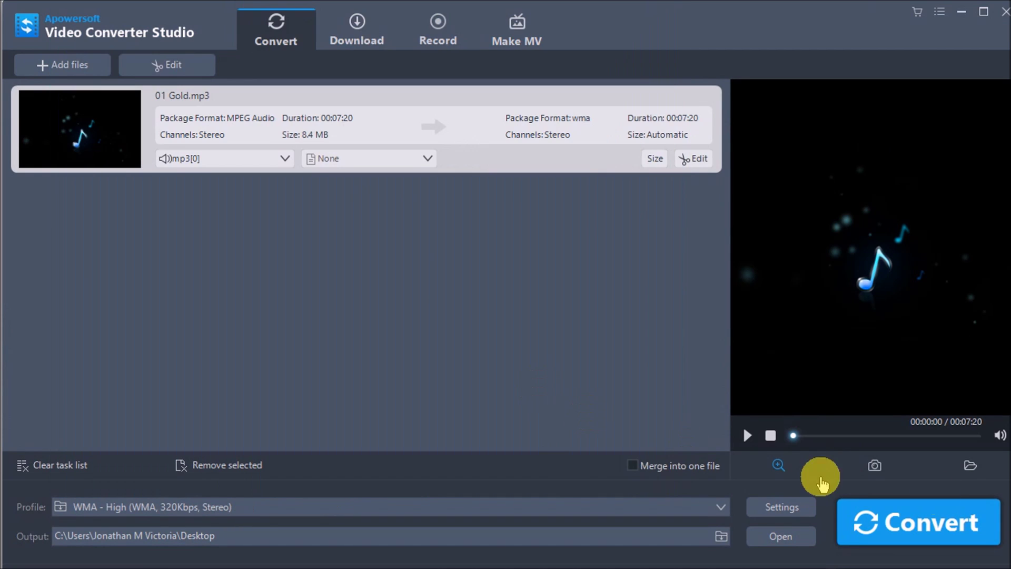
pyautogui.click(905, 523)
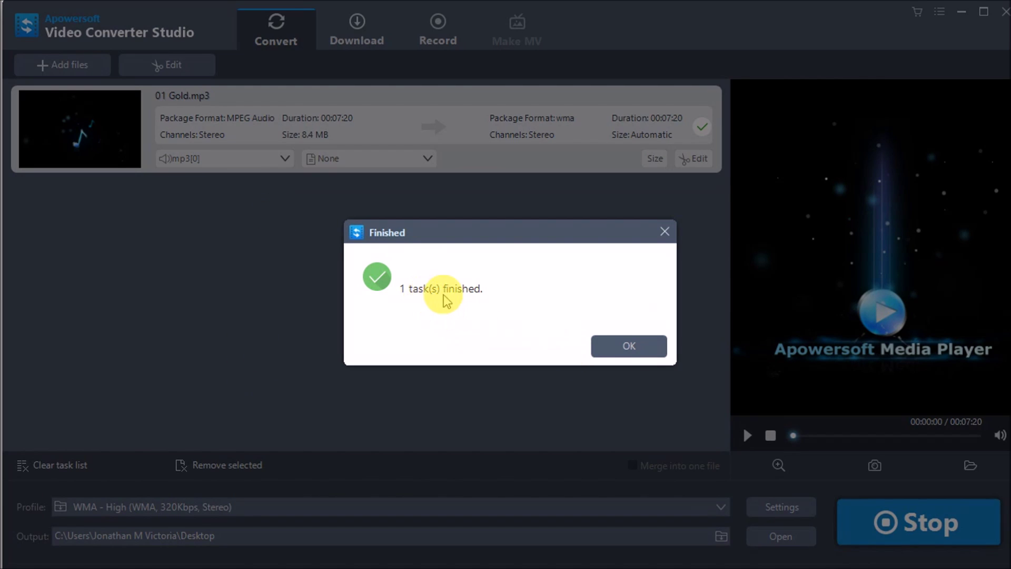
pyautogui.click(630, 340)
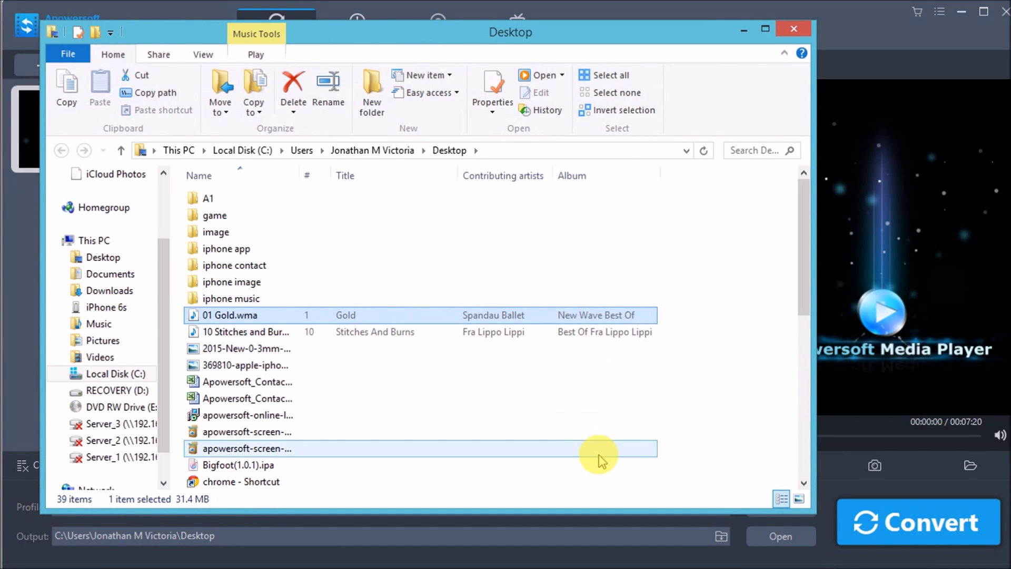
# Check 01 Gold.wma on the Desktop, keeping its name unchanged, then close the folder window.
pyautogui.click(245, 314)
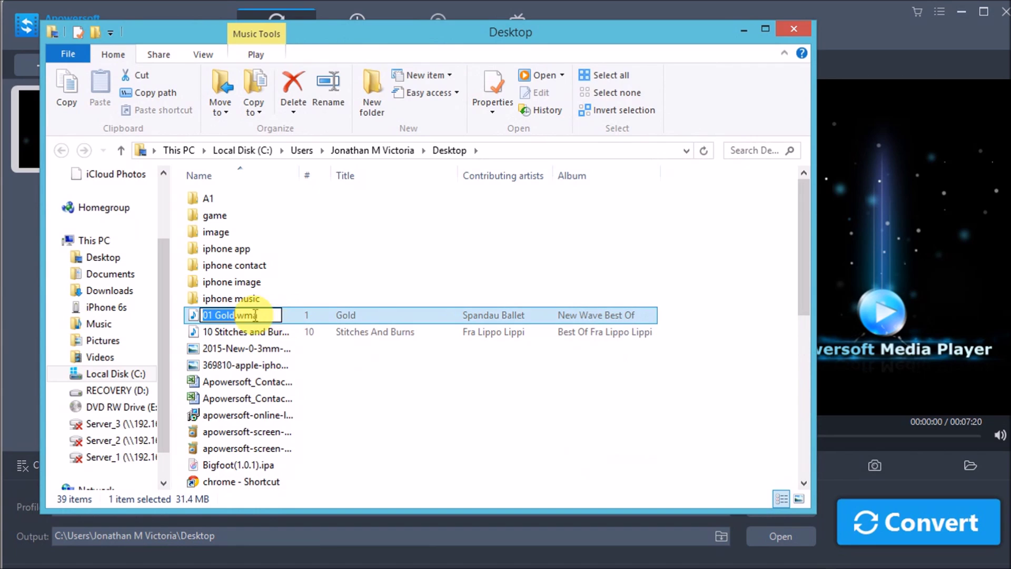
pyautogui.click(333, 316)
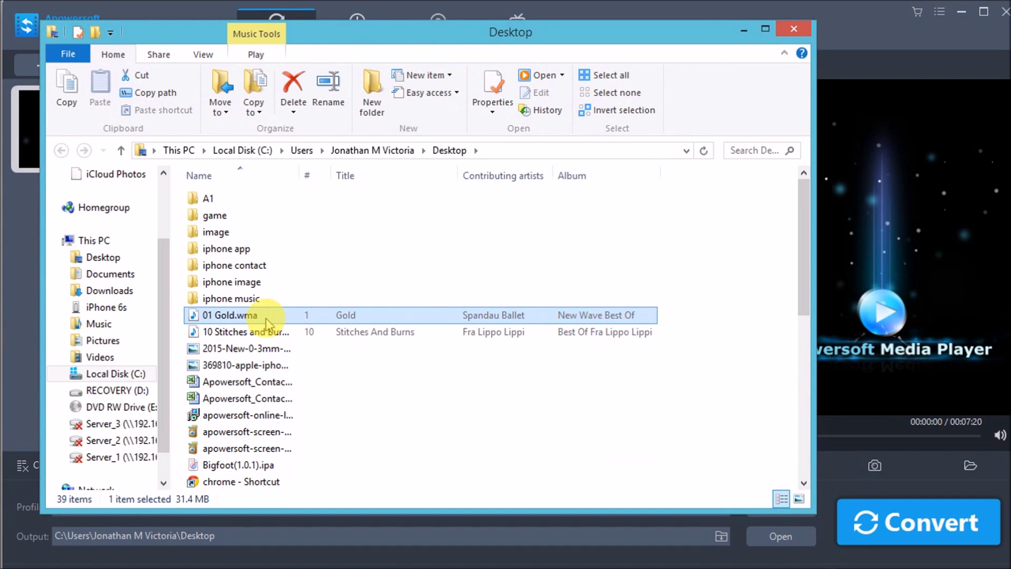
pyautogui.click(790, 29)
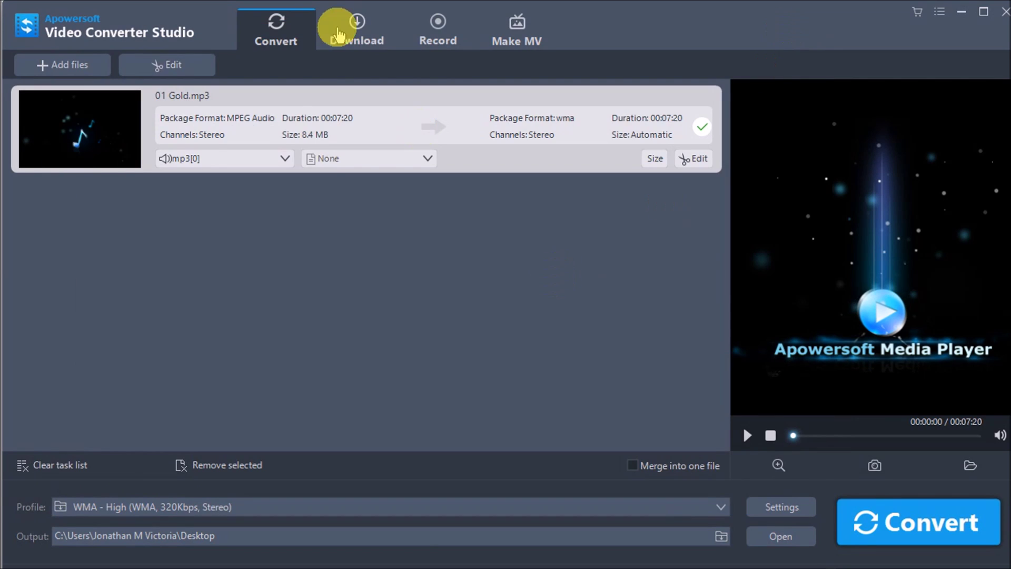
# Switch Video Converter Studio to its Download page and bring Chrome back to front.
pyautogui.click(356, 30)
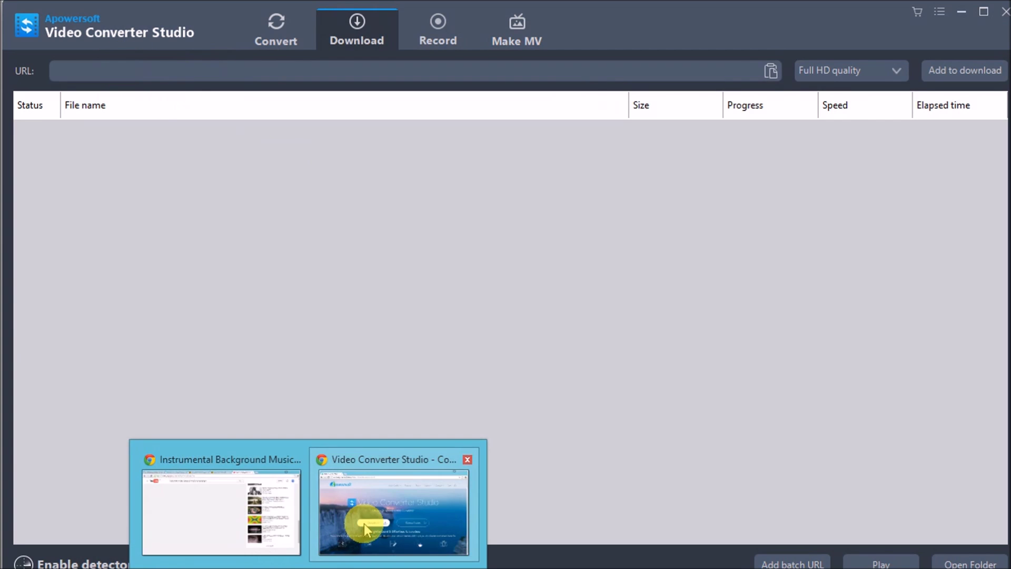
pyautogui.click(362, 521)
# Open youtube.com in a new tab and play the Micronutrient Deficiency Rainy Season video.
pyautogui.click(179, 28)
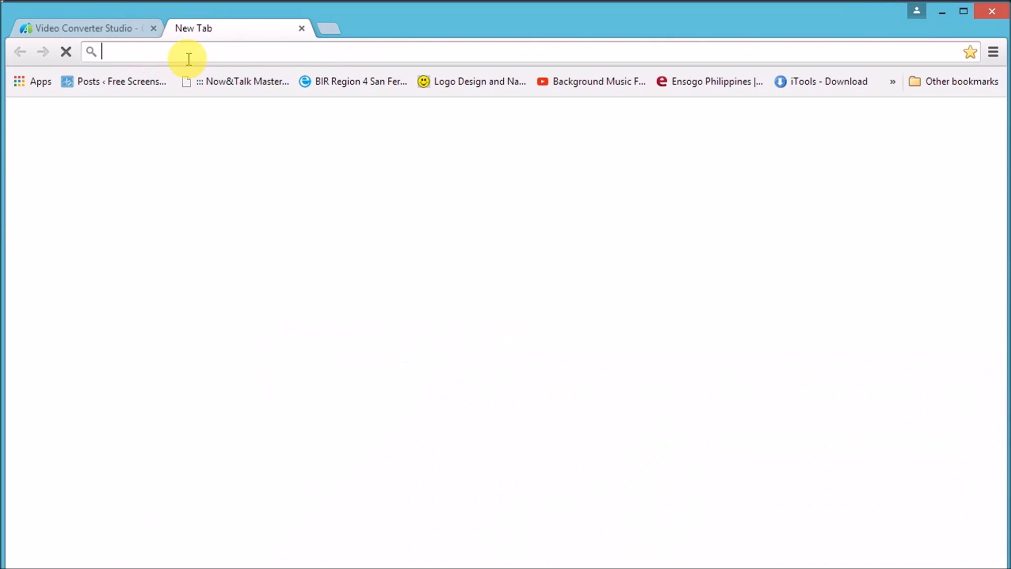
pyautogui.write('youtube.com')
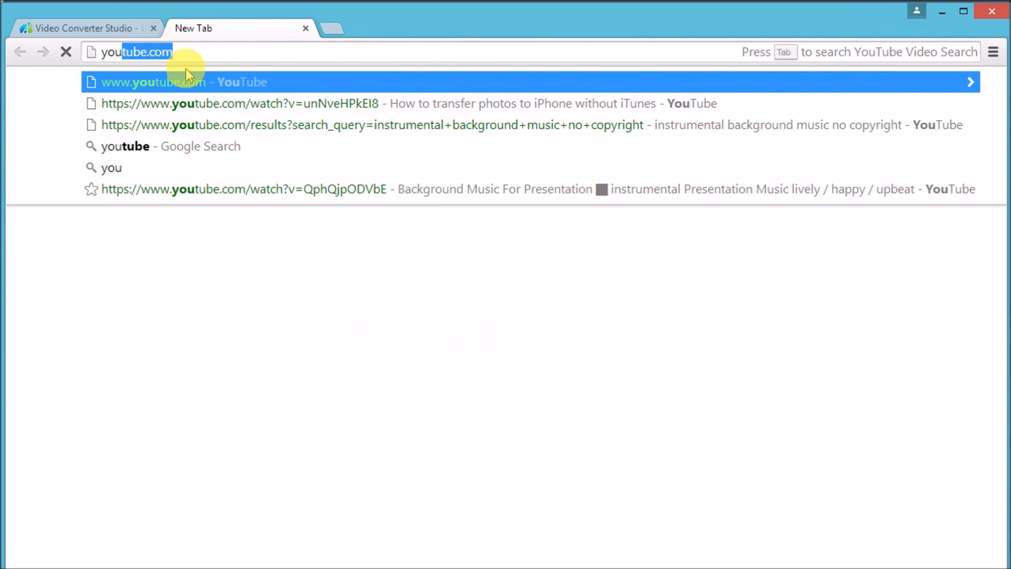
pyautogui.press('Right')
pyautogui.press('Return')
pyautogui.click(387, 408)
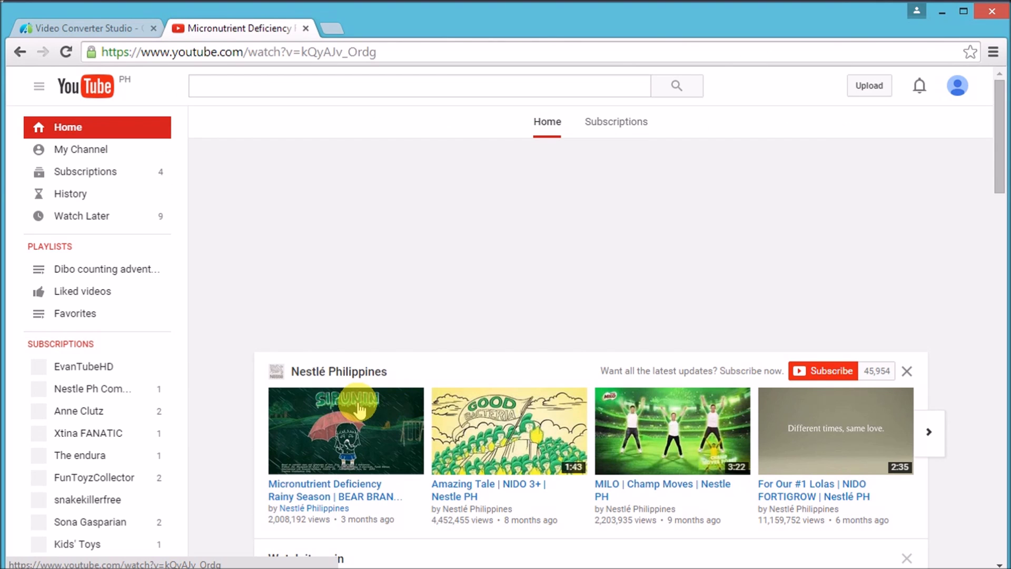
# Copy the video's web address and return to Video Converter Studio.
pyautogui.click(293, 52)
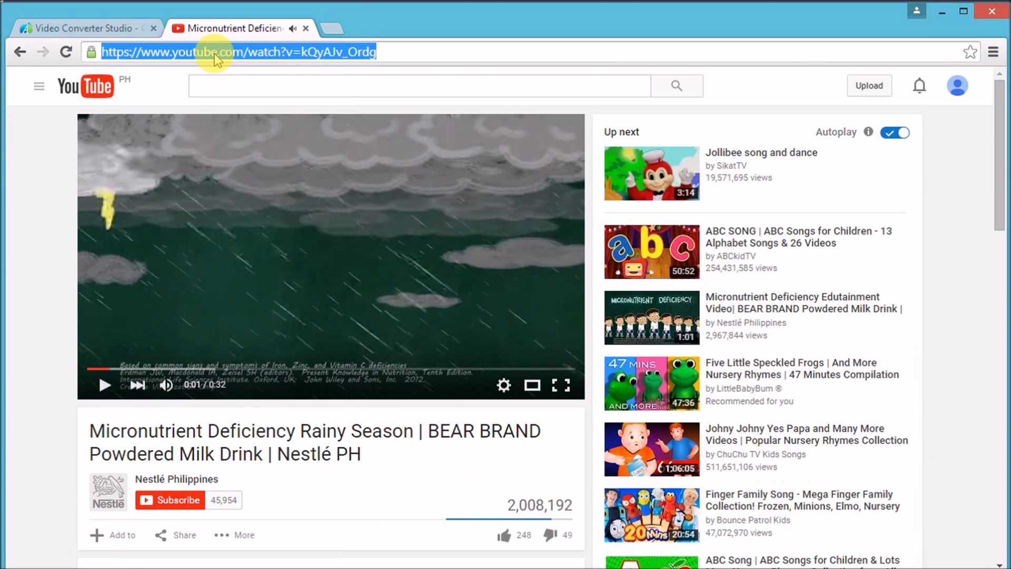
pyautogui.rightClick(216, 54)
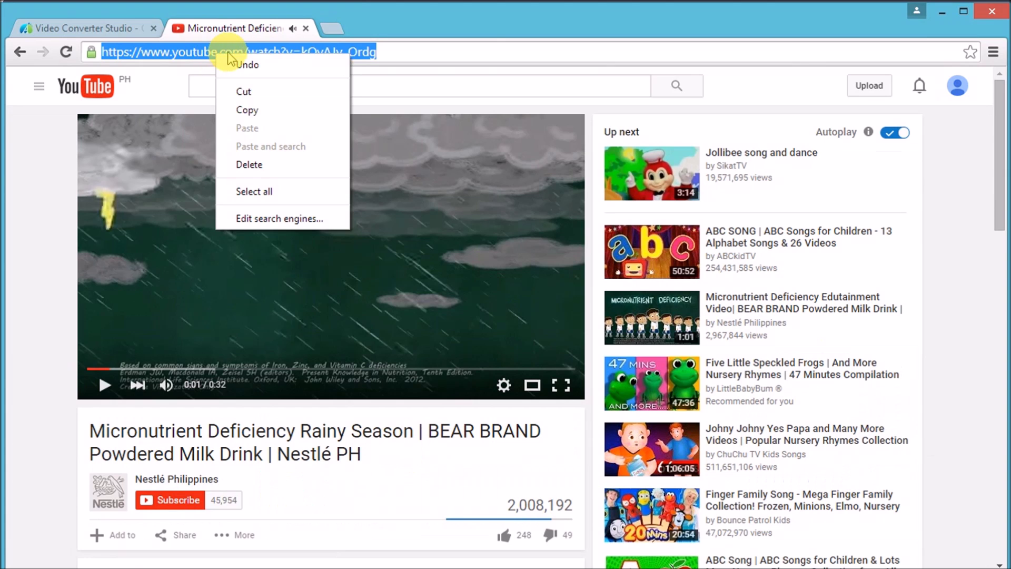
pyautogui.click(267, 109)
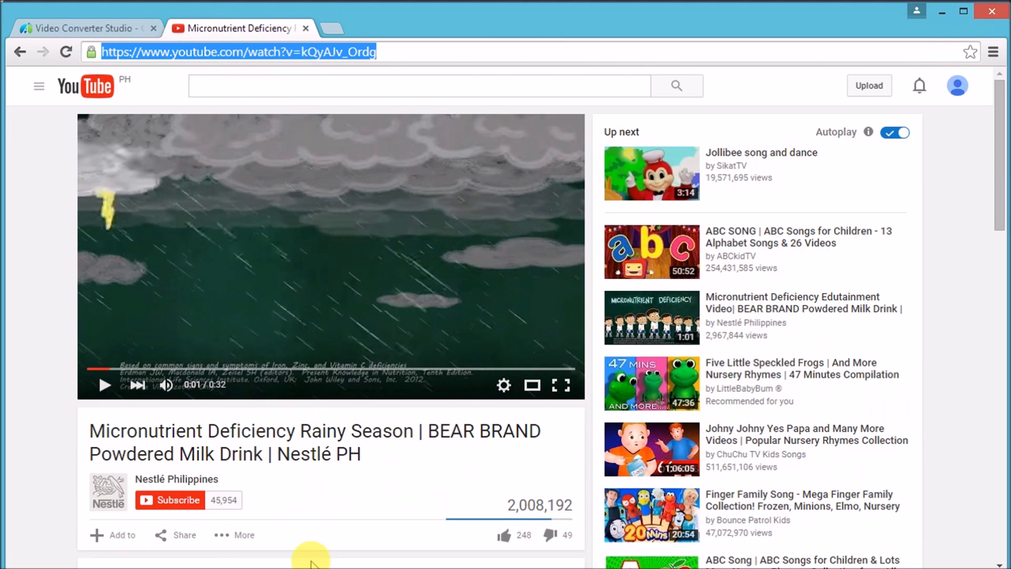
pyautogui.hotkey('alt', 'Tab')
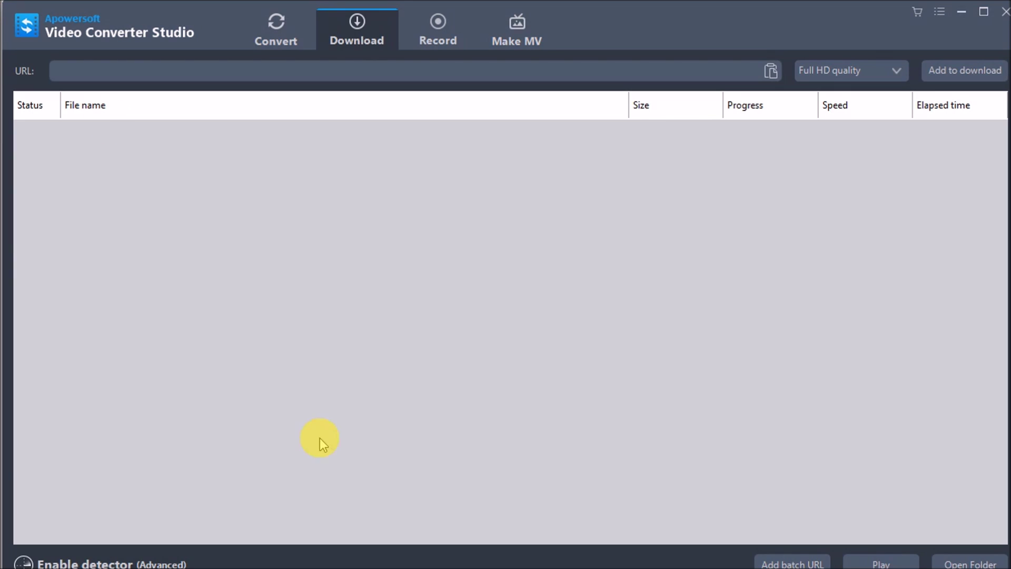
# Paste the YouTube link, keep Full HD quality, and queue the video for download.
pyautogui.click(75, 70)
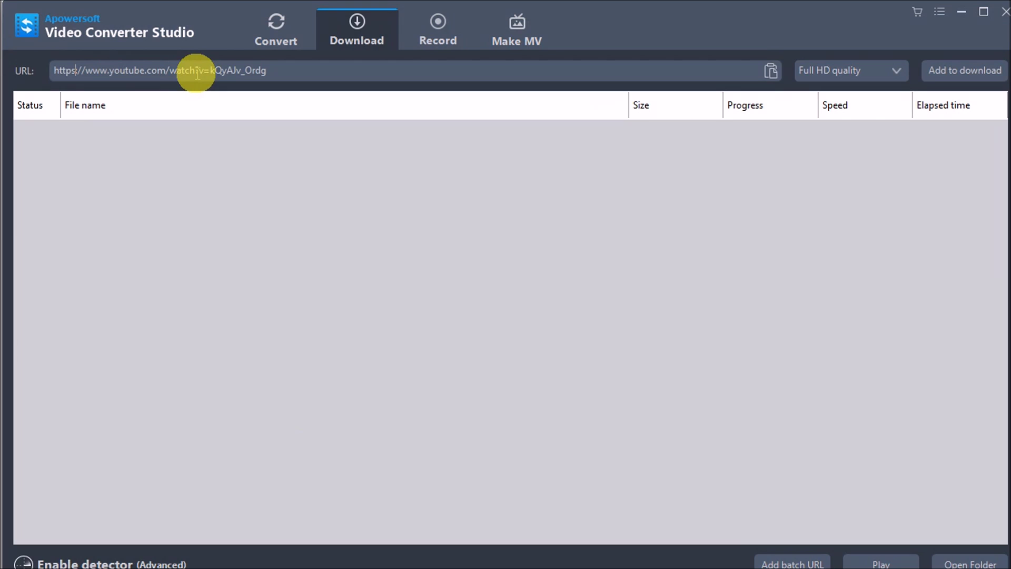
pyautogui.click(845, 71)
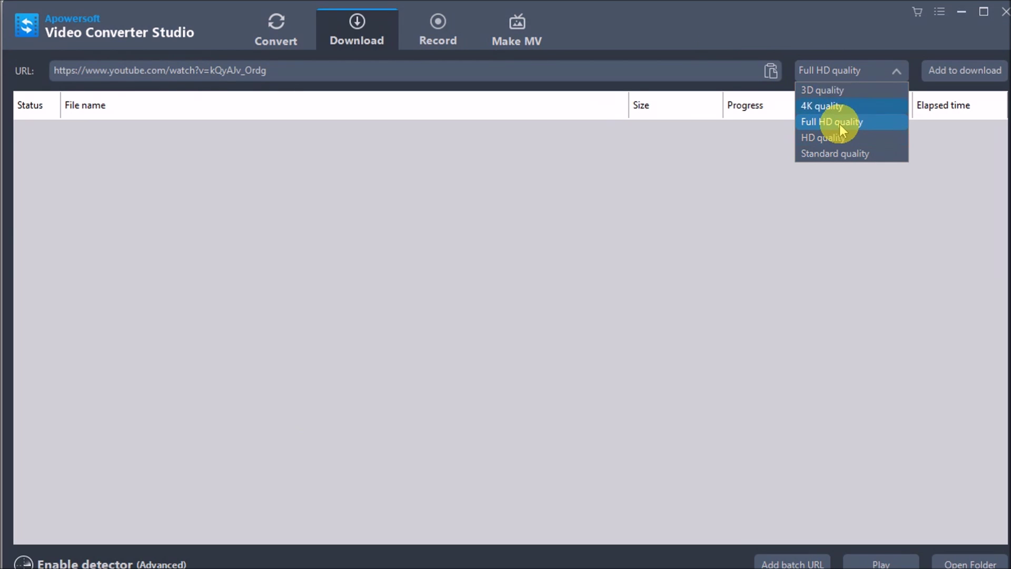
pyautogui.click(825, 122)
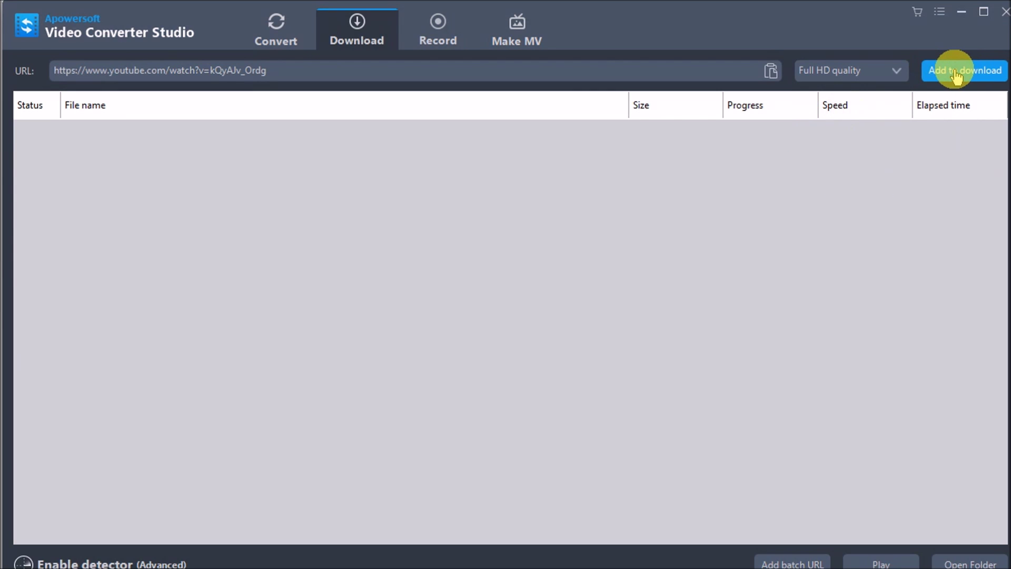
pyautogui.click(956, 74)
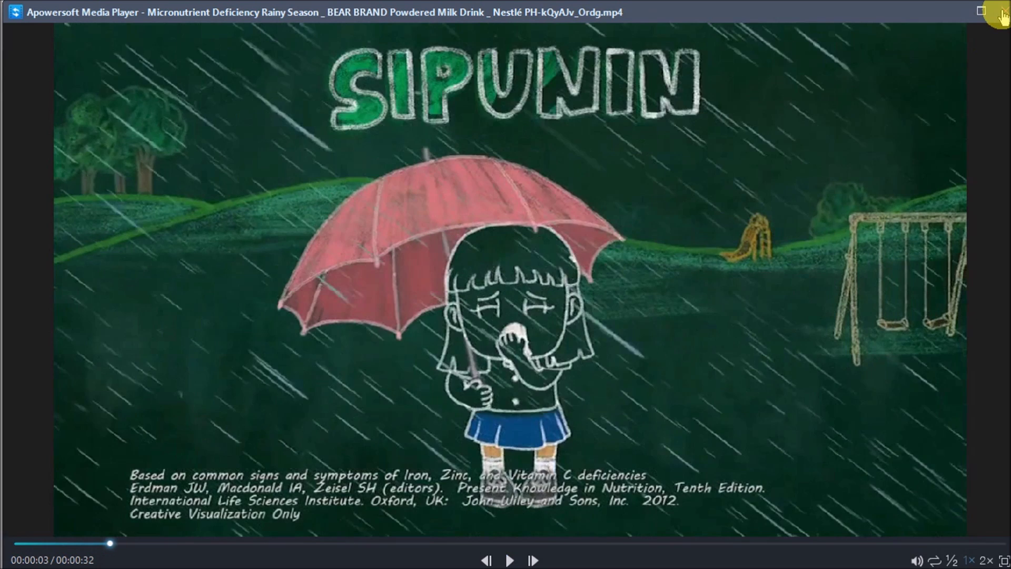
# Close the Apowersoft Media Player and go to the Record page.
pyautogui.click(1003, 13)
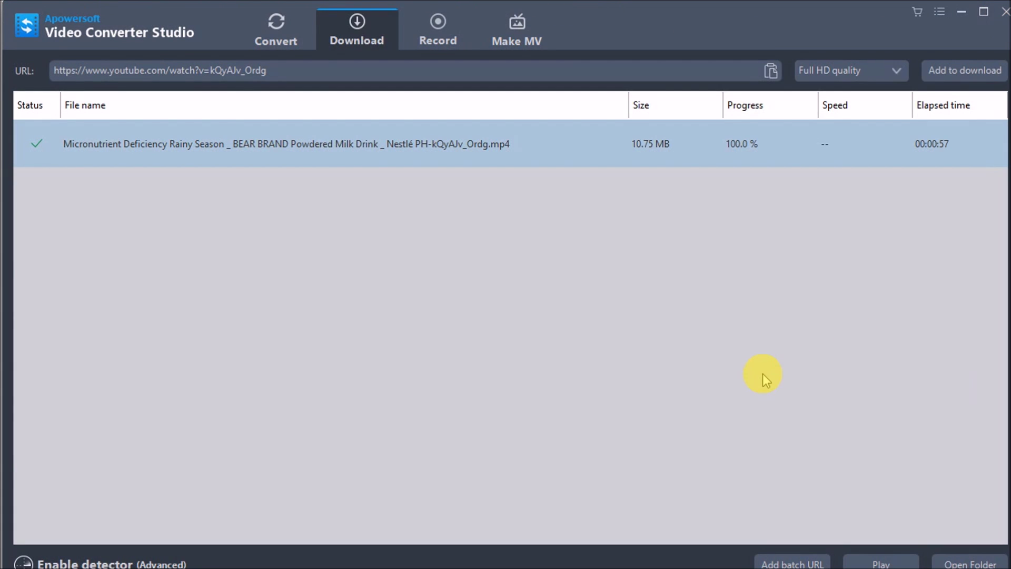
pyautogui.click(437, 32)
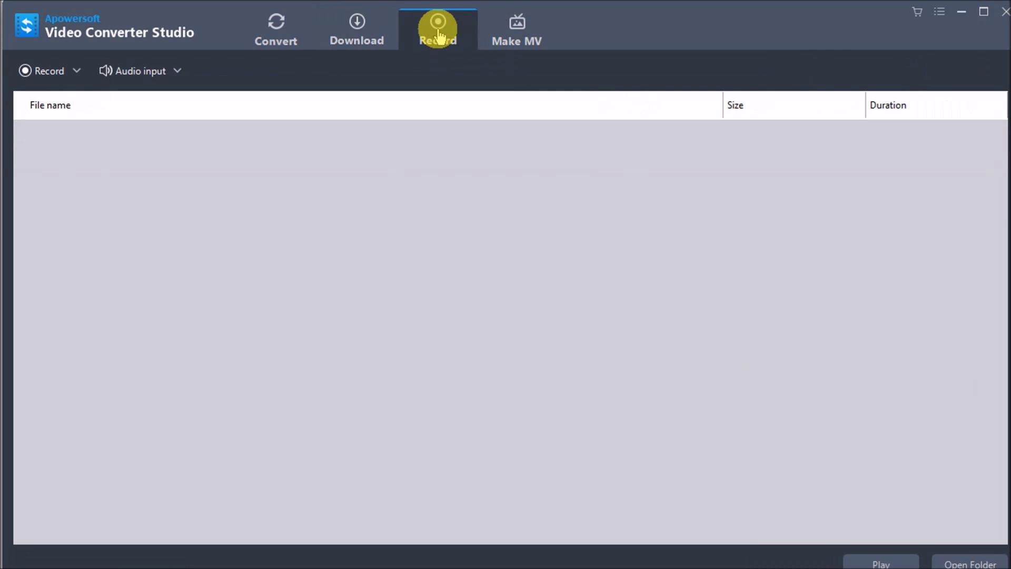
# Record a custom 645 × 301 region drawn around the YouTube video player.
pyautogui.click(77, 67)
pyautogui.click(70, 102)
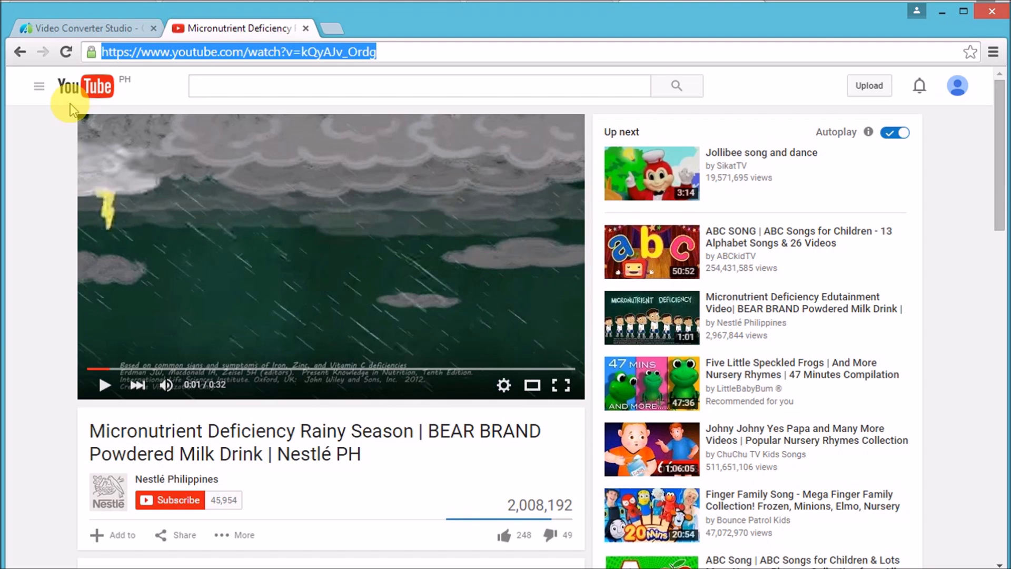
pyautogui.moveTo(77, 115); pyautogui.dragTo(592, 357)
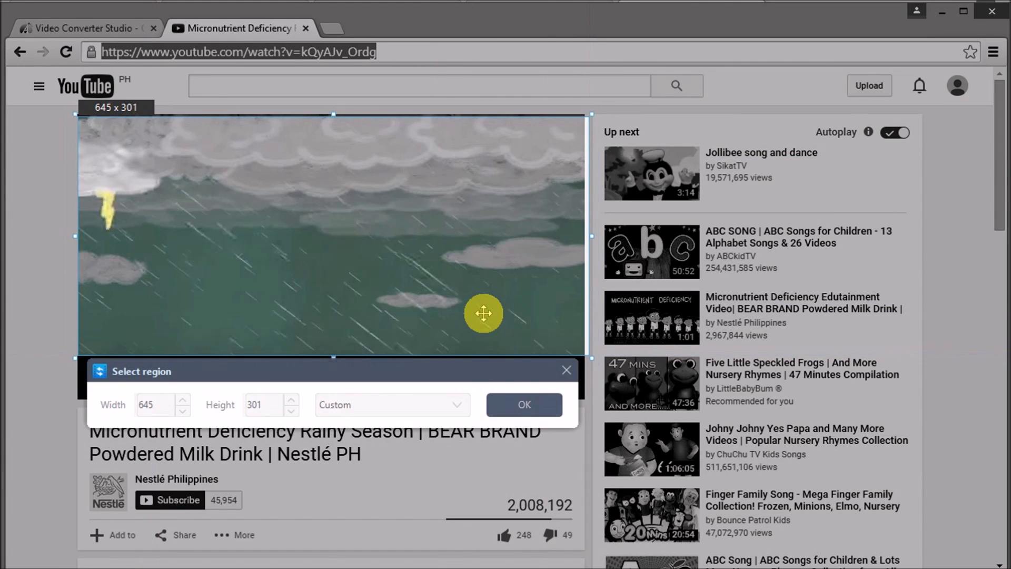
pyautogui.click(512, 408)
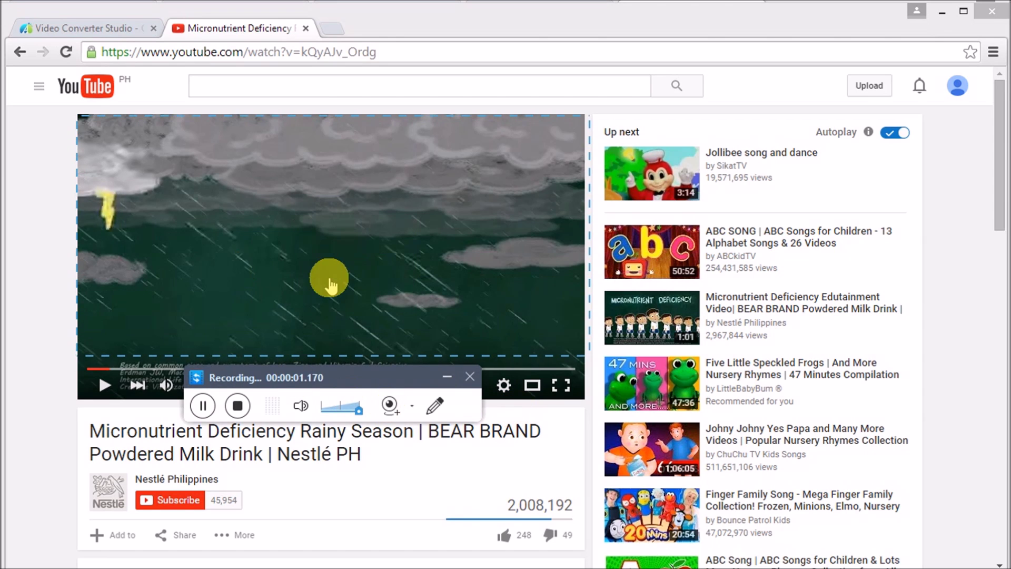
# Play and pause the YouTube video during capture, open the pen tools, then stop recording.
pyautogui.click(102, 386)
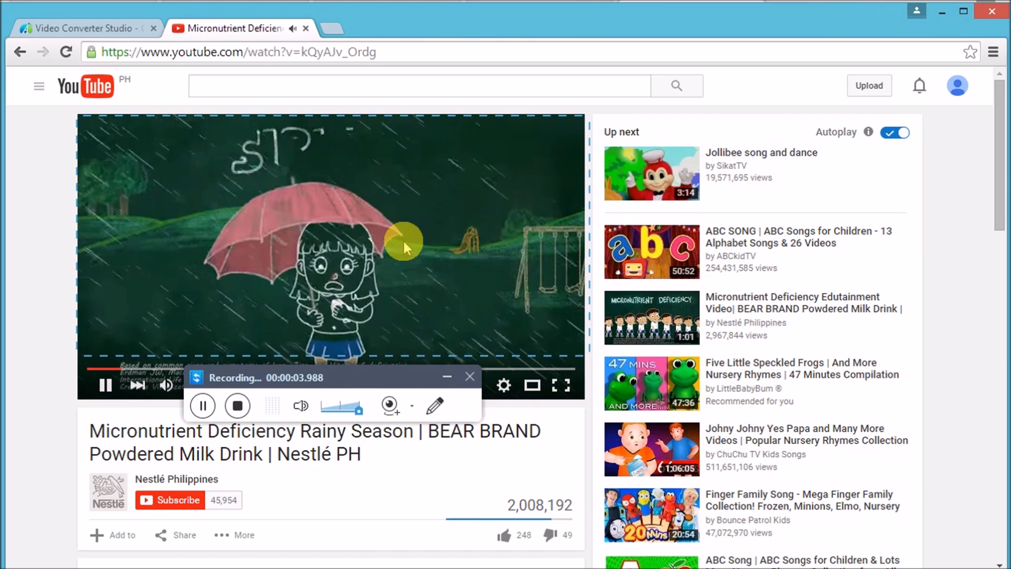
pyautogui.click(104, 388)
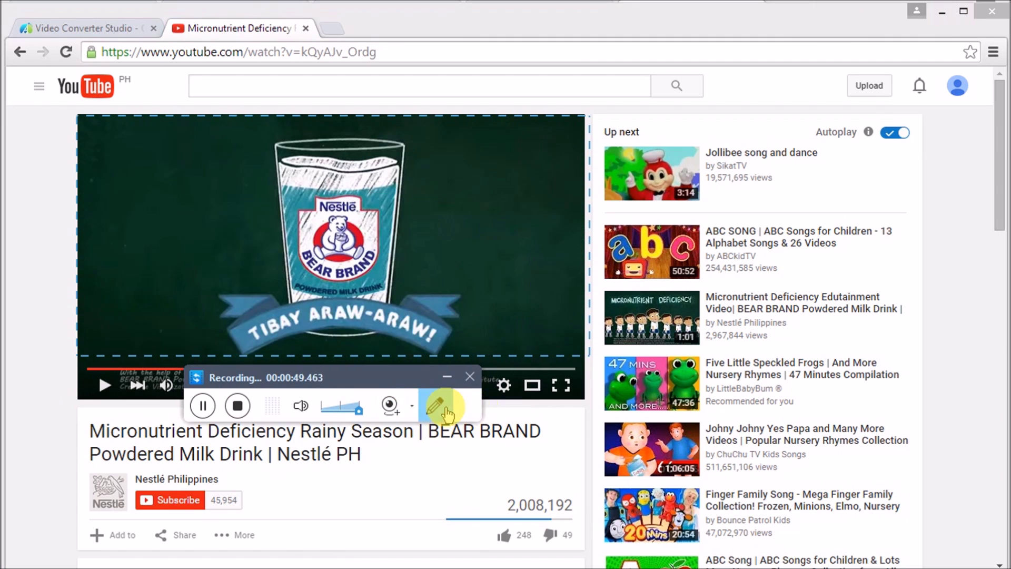
pyautogui.click(444, 411)
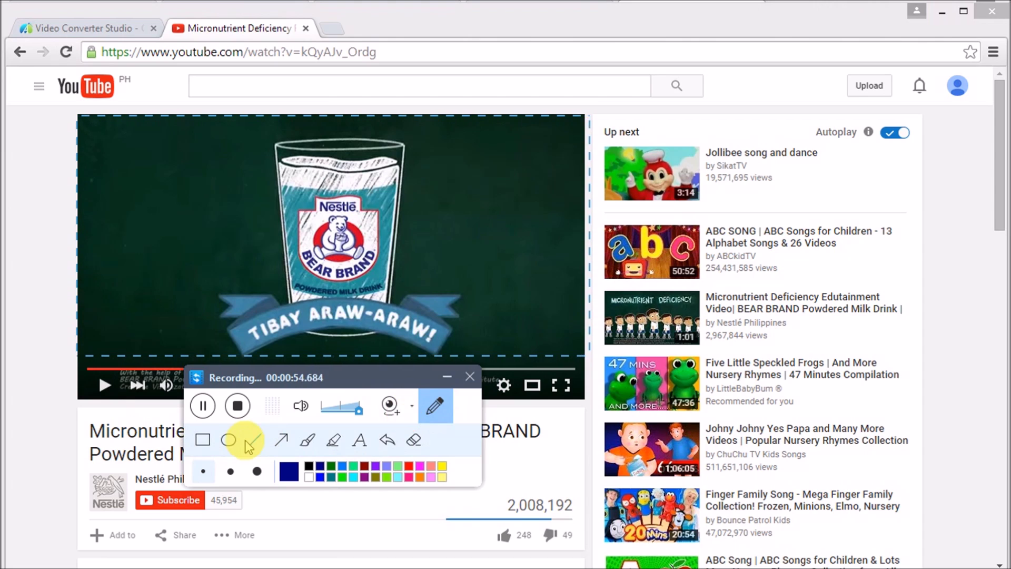
pyautogui.click(240, 407)
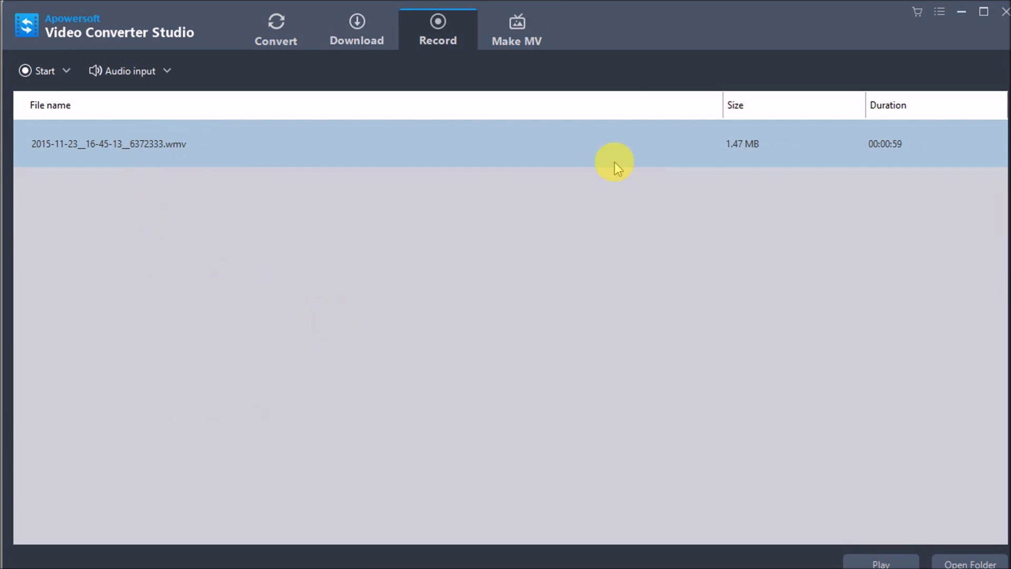
# Go to the Make MV page and bring up the Open dialog for slideshow pictures.
pyautogui.click(521, 35)
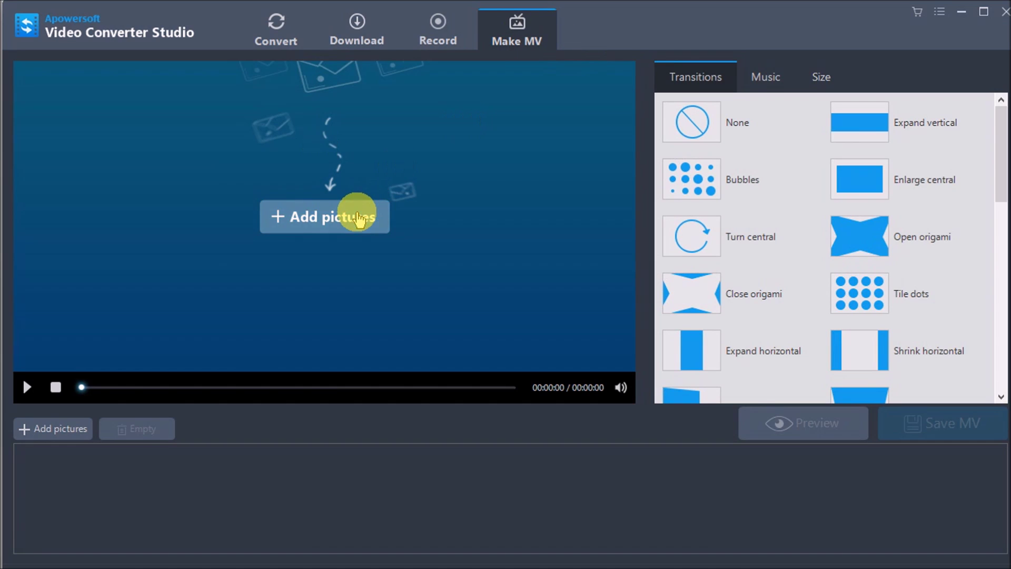
pyautogui.click(356, 217)
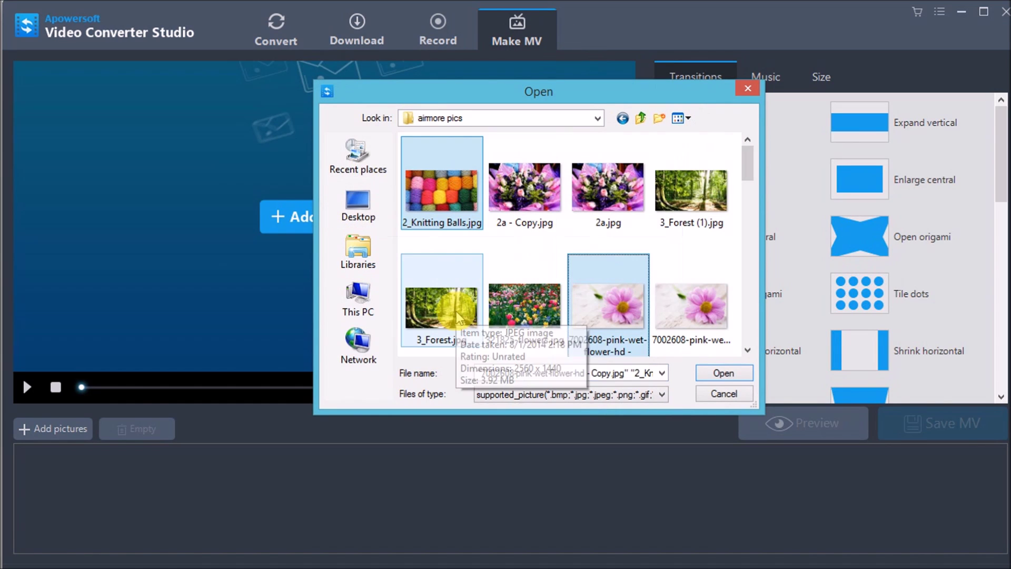
# Load three pictures, including 3_Forest.jpg and the pink flower copy, into the MV.
pyautogui.click(441, 305)
pyautogui.keyDown('ctrl'); pyautogui.click(605, 354); pyautogui.keyUp('ctrl')
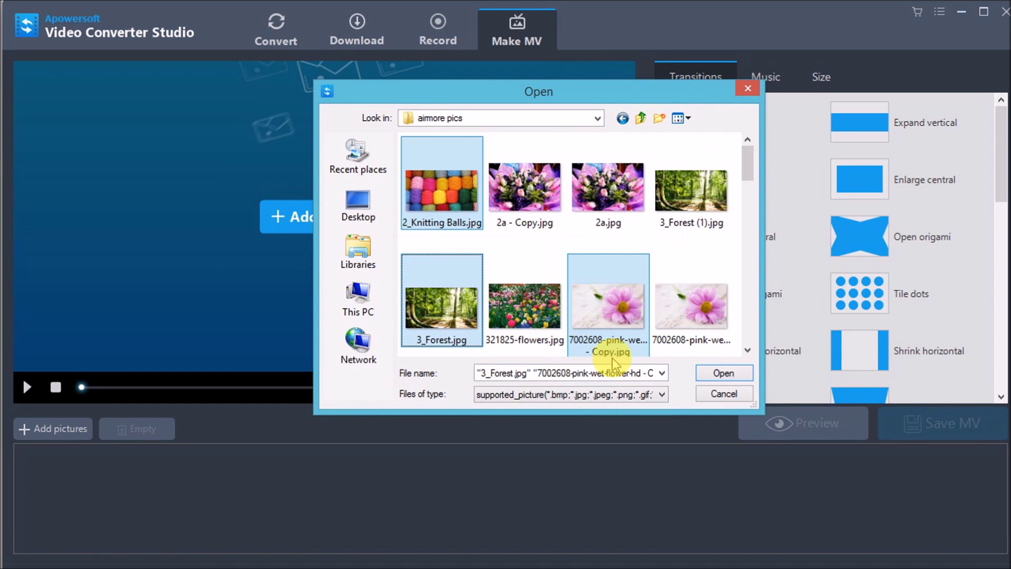
pyautogui.click(708, 375)
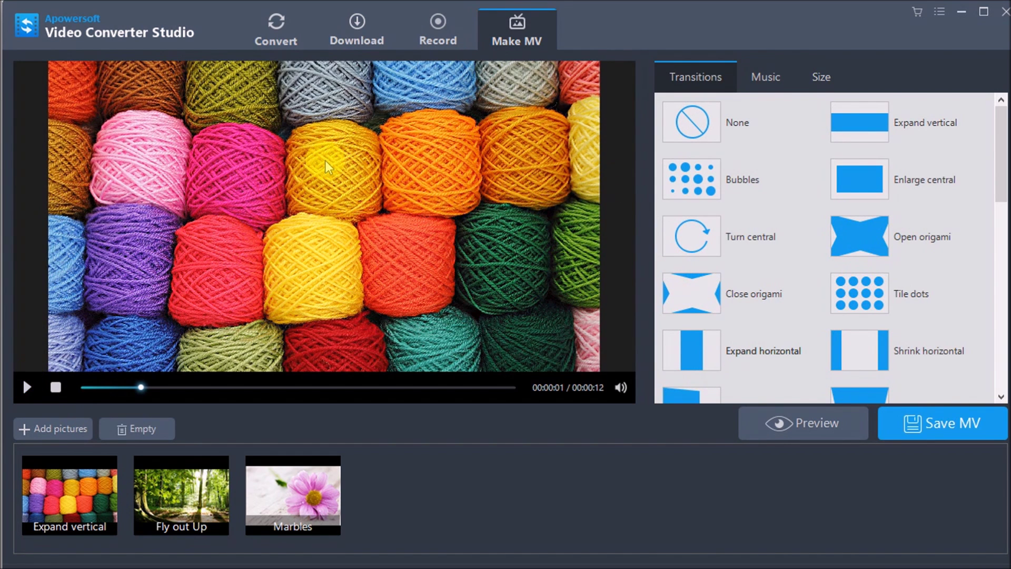
# Give the pictures Bubbles, Page flip right and Fly out right transitions, then preview the slideshow.
pyautogui.click(895, 127)
pyautogui.click(739, 184)
pyautogui.moveTo(89, 508)
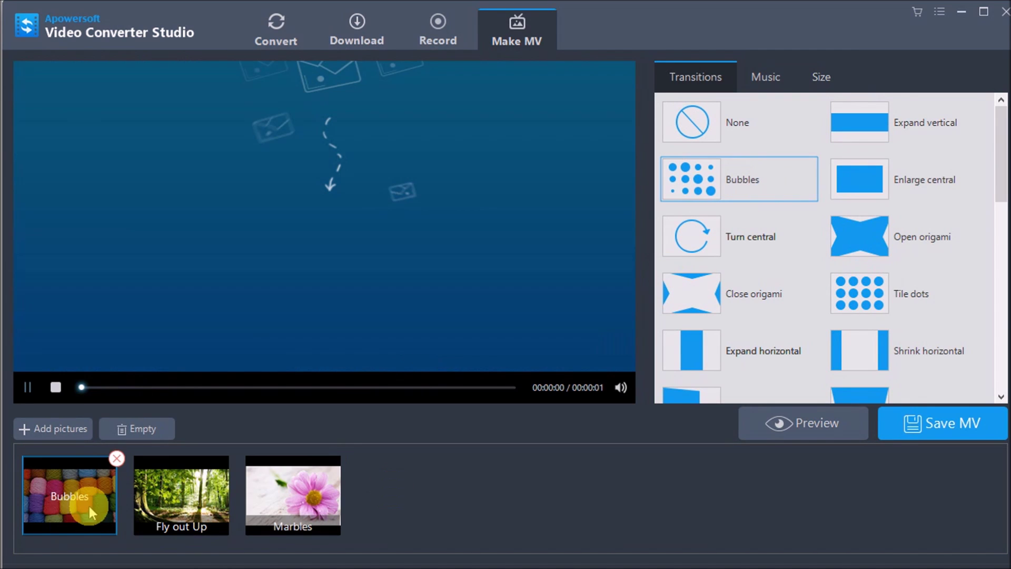
pyautogui.click(180, 505)
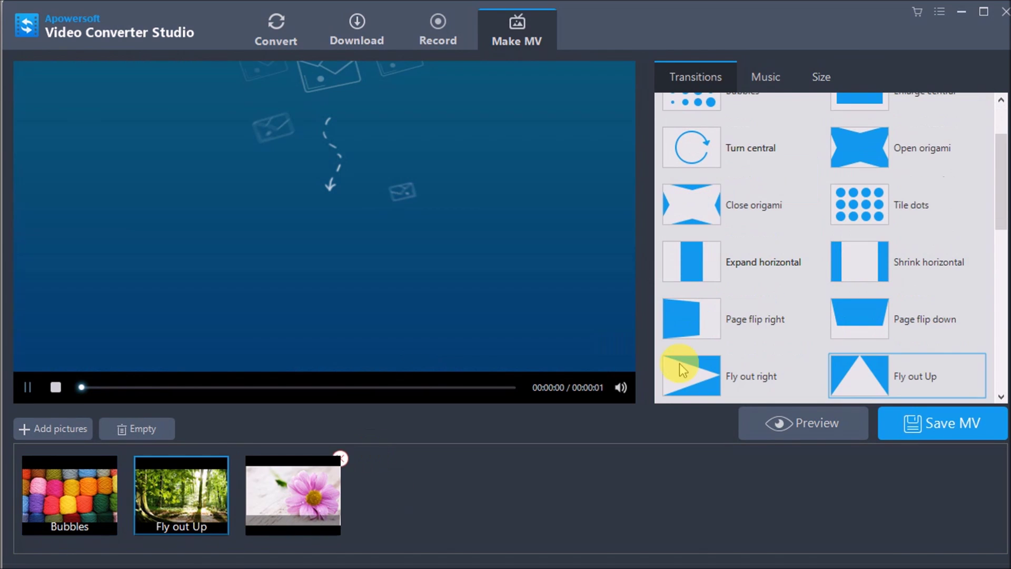
pyautogui.click(754, 316)
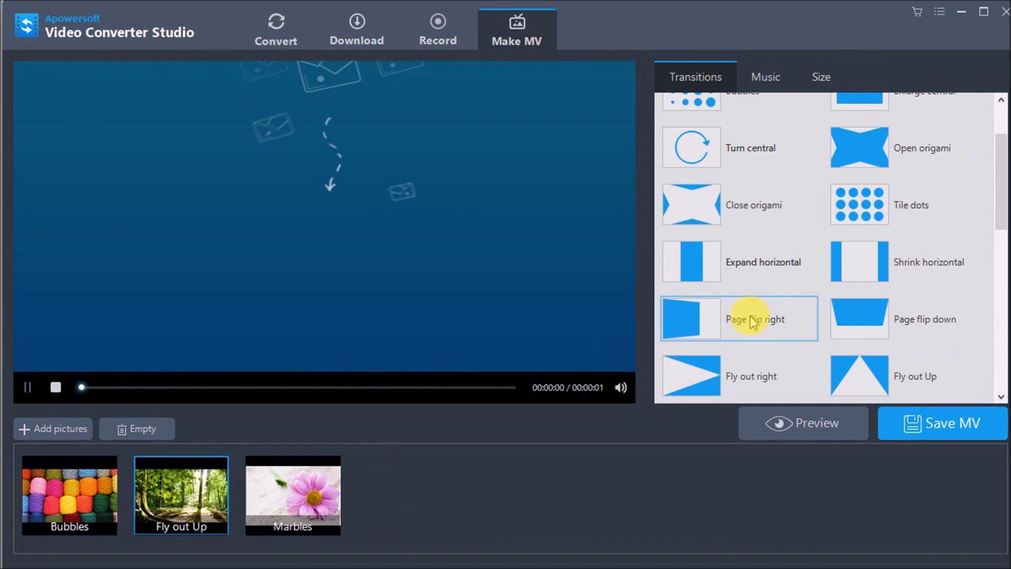
pyautogui.click(297, 492)
pyautogui.click(690, 319)
pyautogui.click(24, 388)
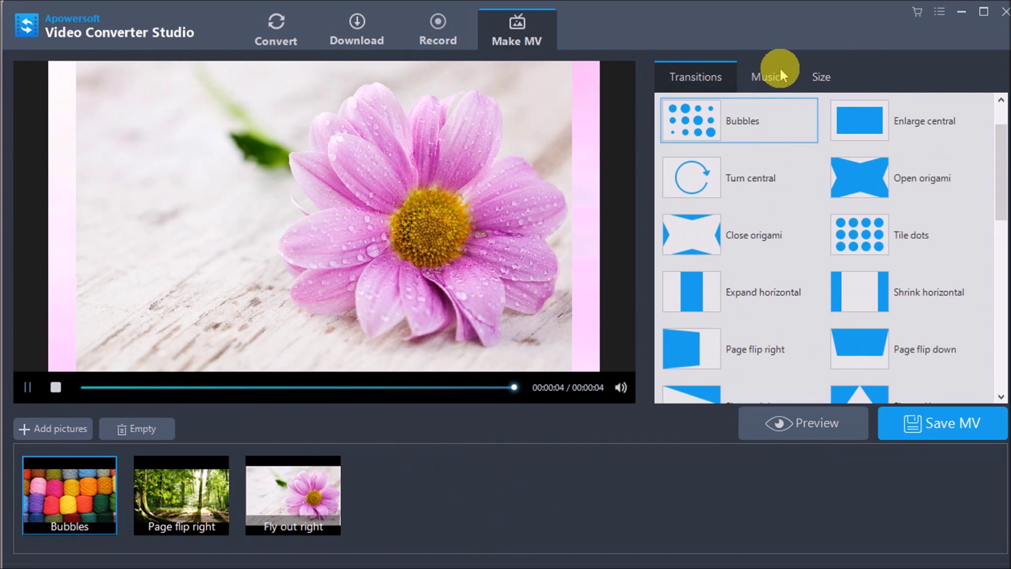
pyautogui.click(768, 79)
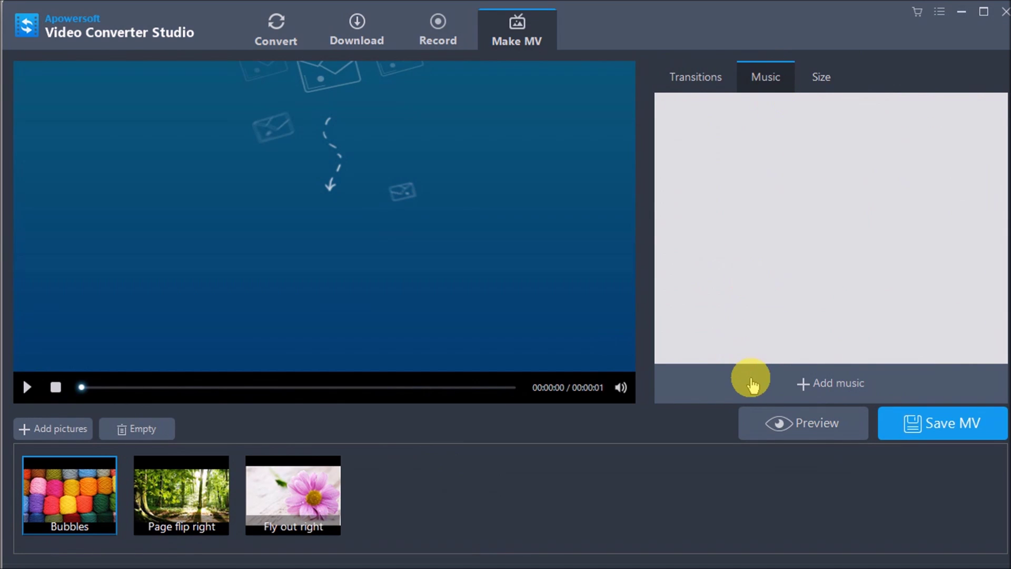
# Add the 00:20 track rappin.m4a to the MV's music list.
pyautogui.click(760, 384)
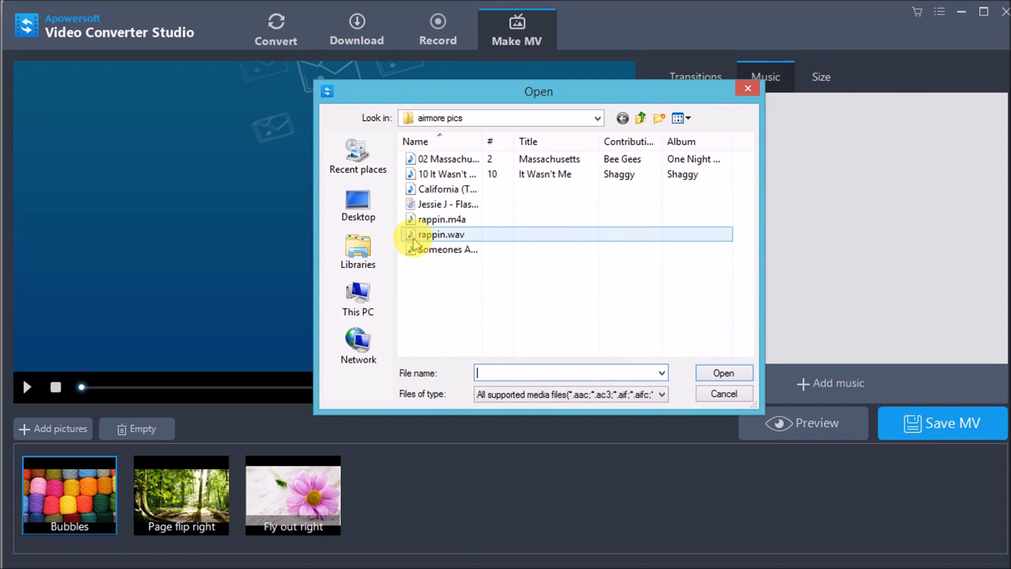
pyautogui.click(442, 220)
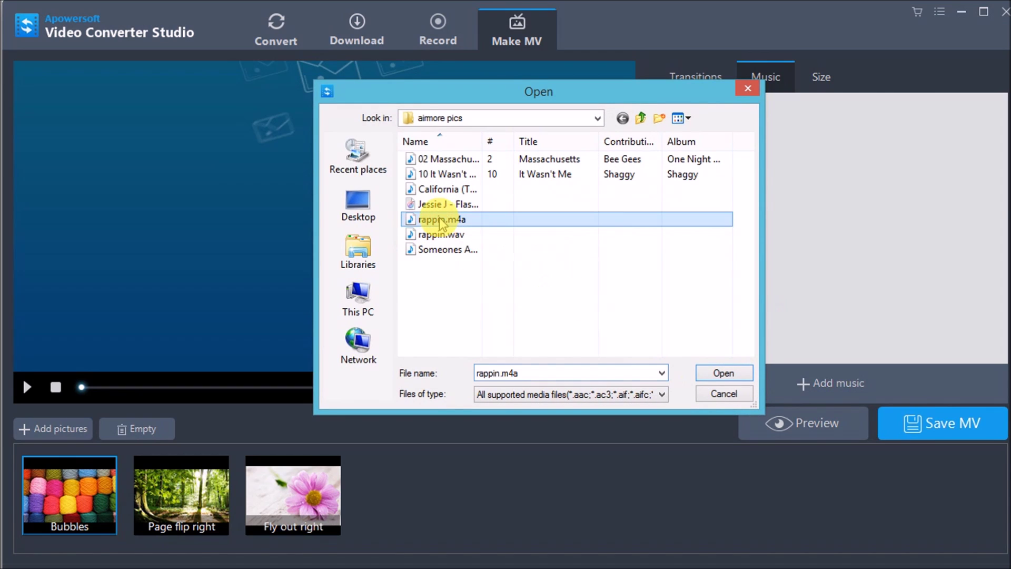
pyautogui.click(725, 371)
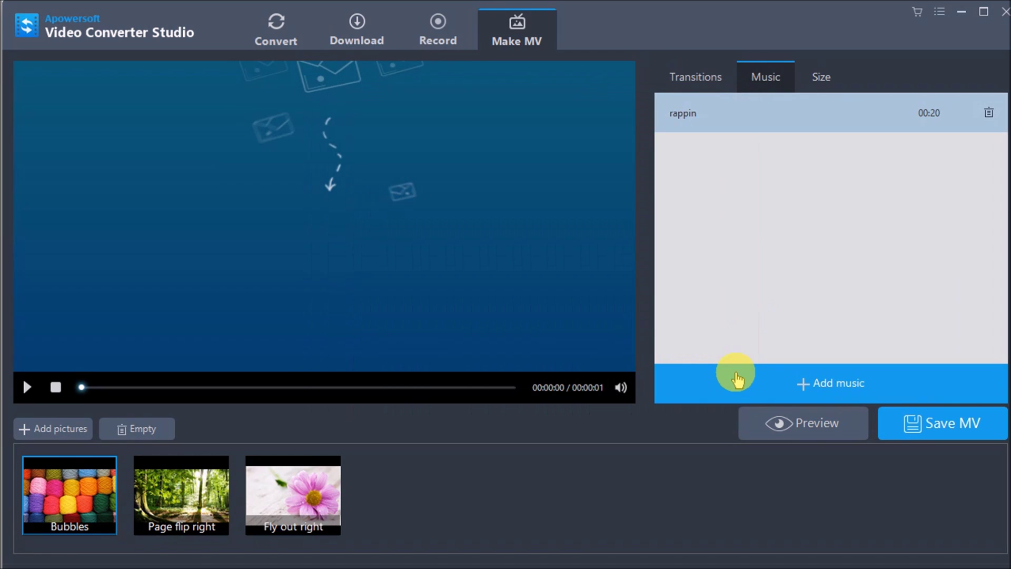